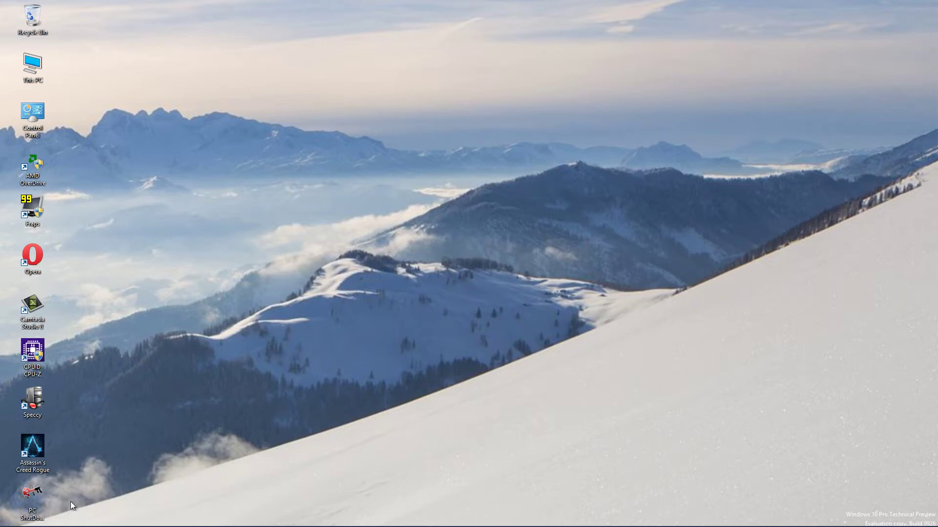
Launch Opera from the desktop and run a Google search for 'speccy'.
key("o")
double_click(28, 259)
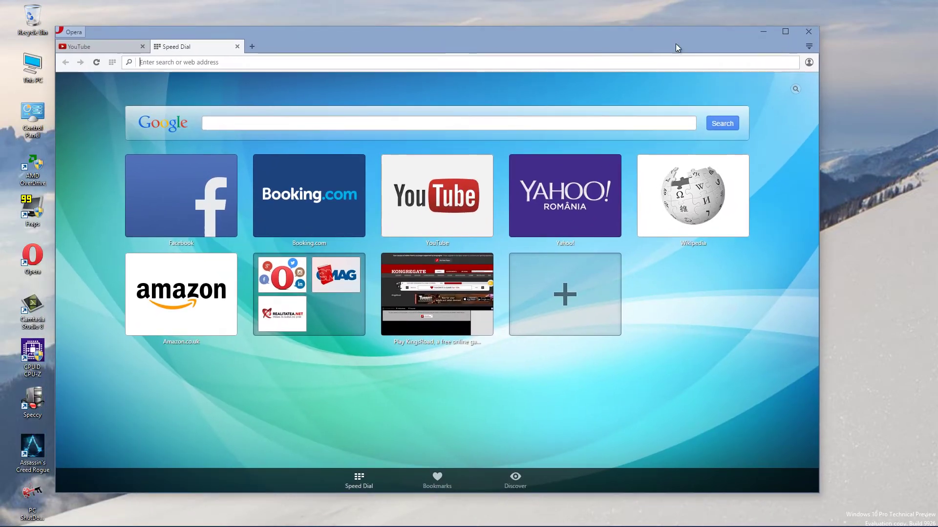
left_click(163, 64)
type("dp")
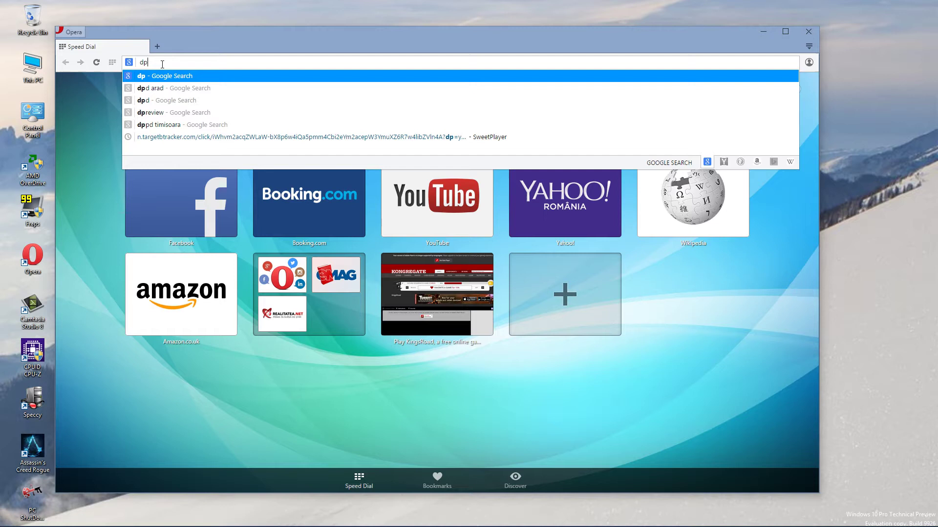
key("BackSpace")
key("BackSpace")
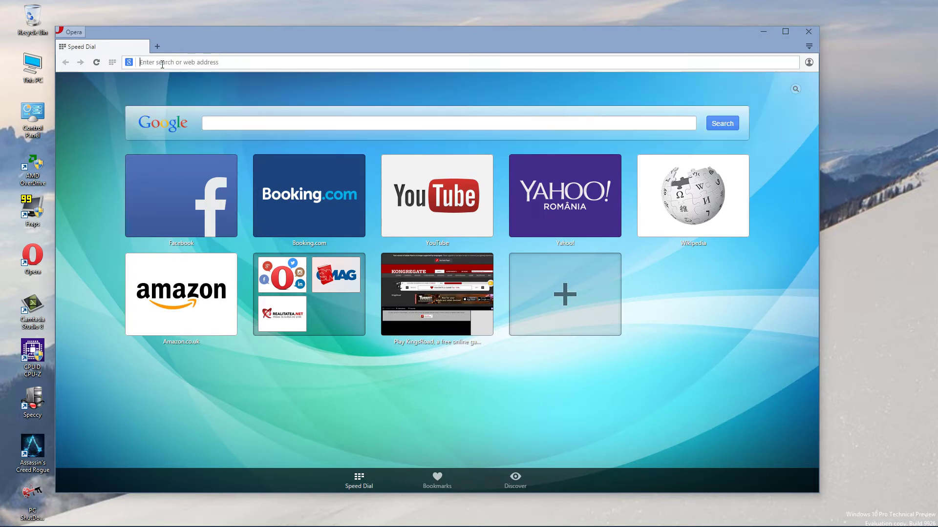
type("sp")
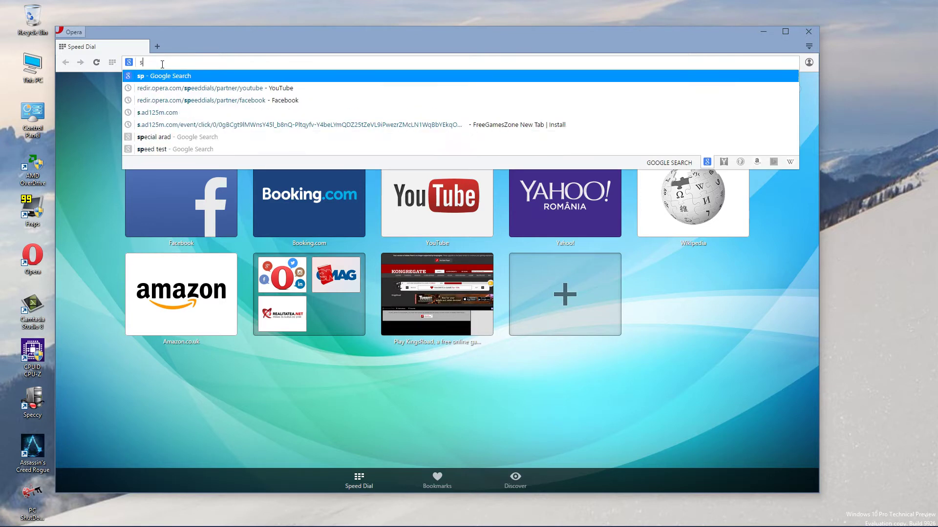
type("ec")
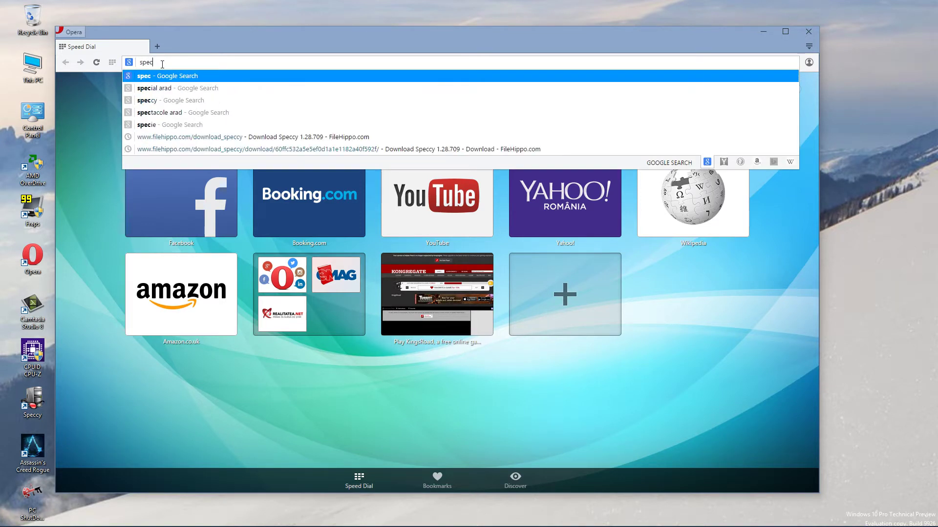
type("cy")
key("Return")
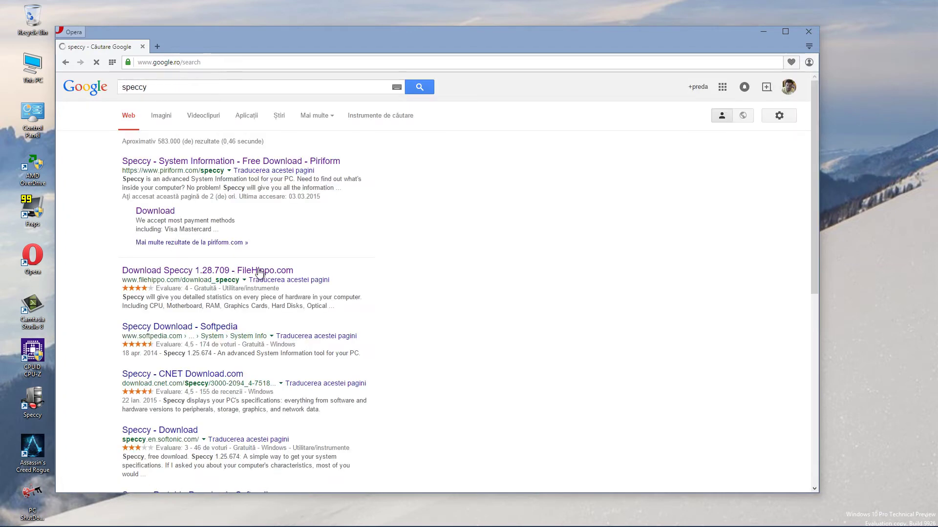
Download the latest Speccy installer from FileHippo's Speccy page.
left_click(218, 272)
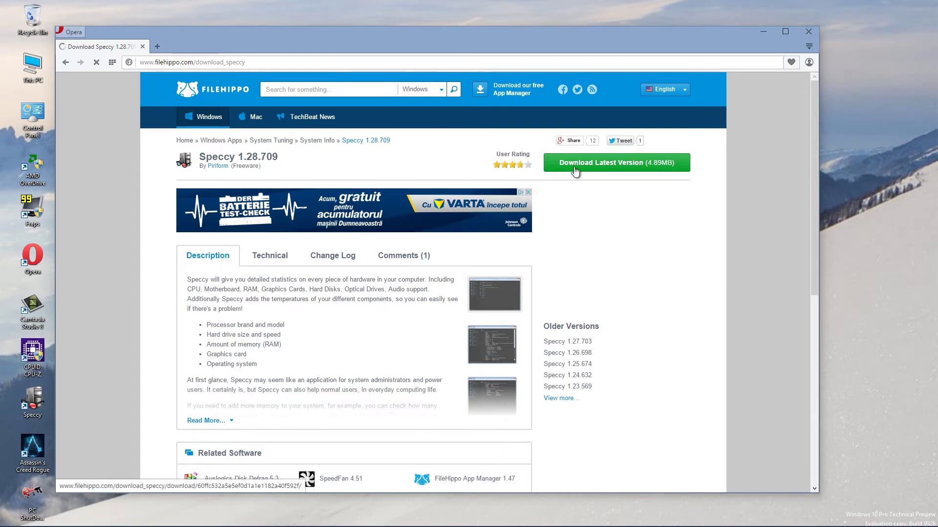
left_click(615, 166)
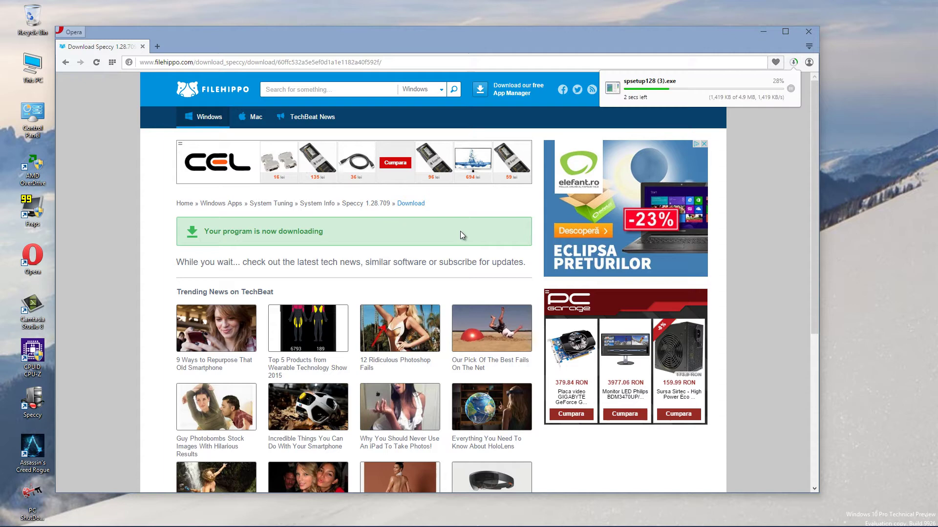
Run spsetup128 (3).exe from Opera's Downloads page in a new tab.
left_click(157, 49)
left_click(72, 30)
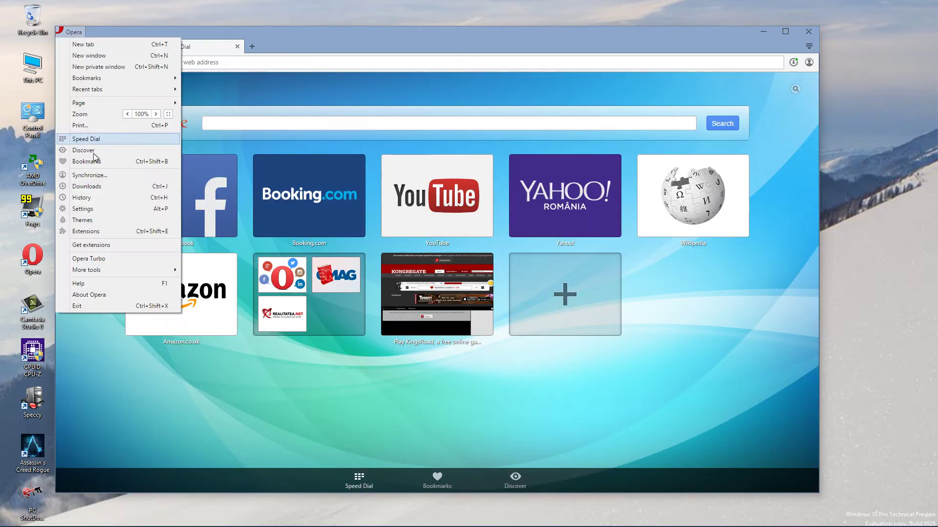
left_click(99, 187)
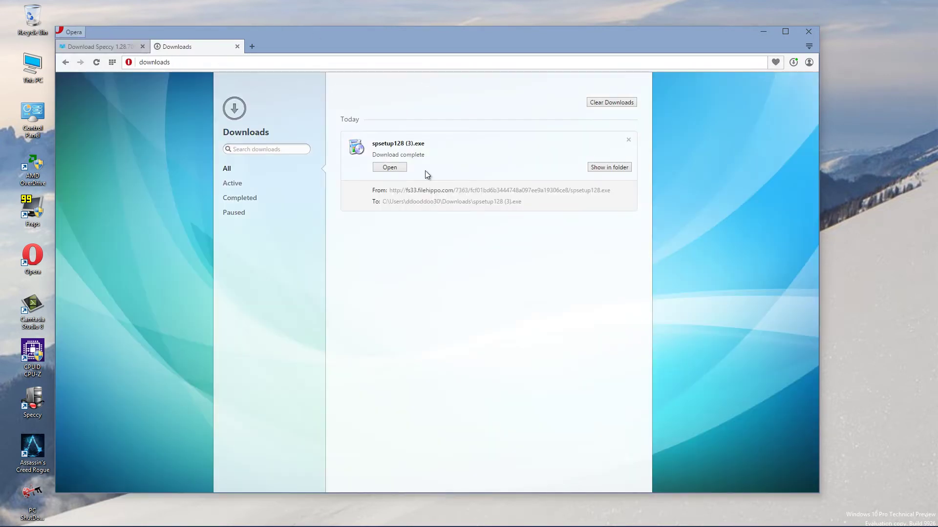
left_click(393, 168)
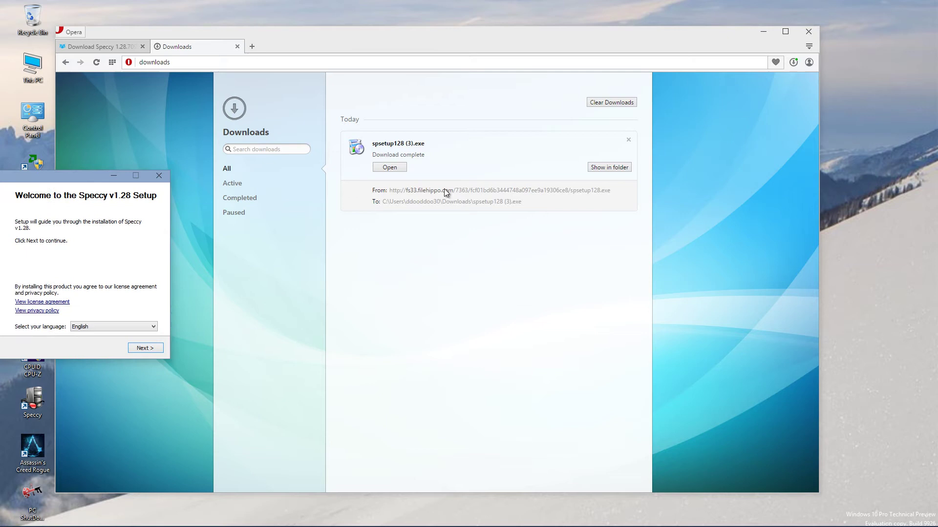
Install Speccy v1.28 in English, declining CCleaner and turning off release notes.
left_click(525, 337)
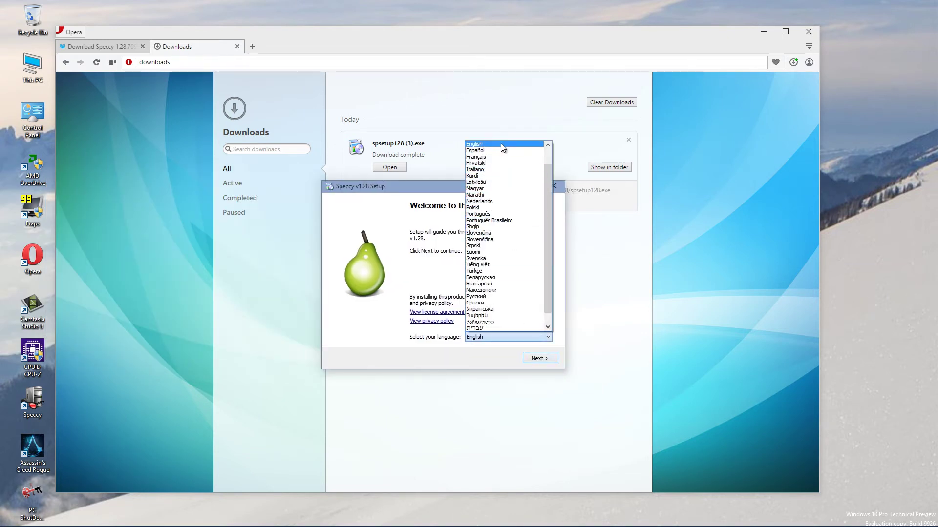
left_click(500, 144)
left_click(547, 357)
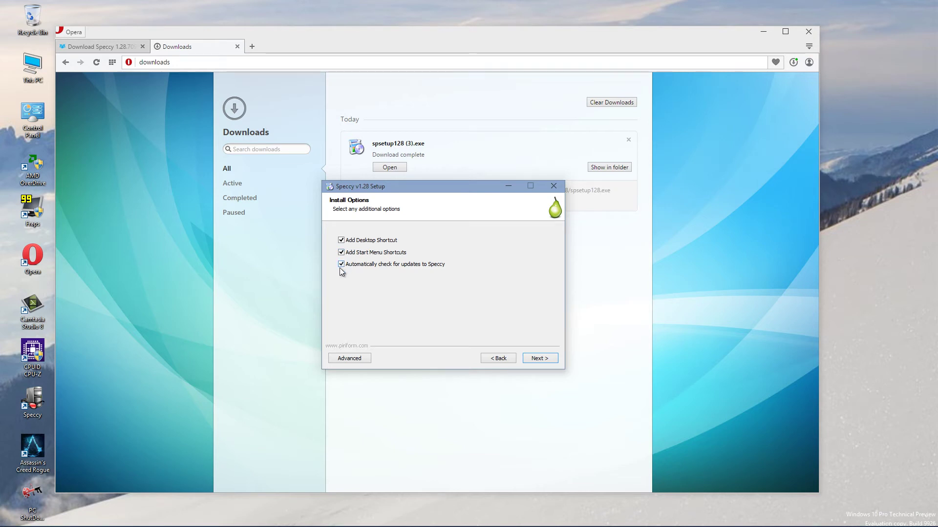
left_click(537, 359)
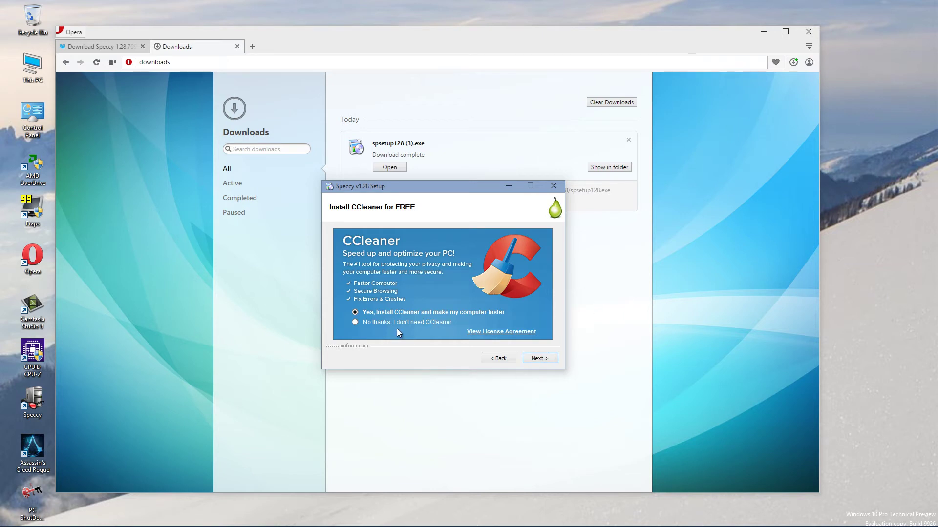
left_click(355, 322)
left_click(542, 359)
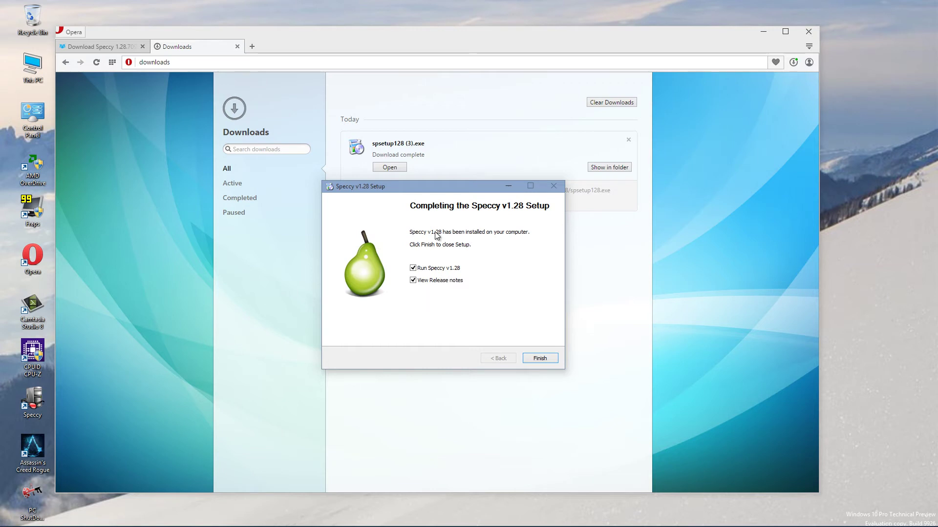
left_click(413, 280)
Finish setup to launch Speccy, close Opera, and centre the Speccy window.
left_click(532, 359)
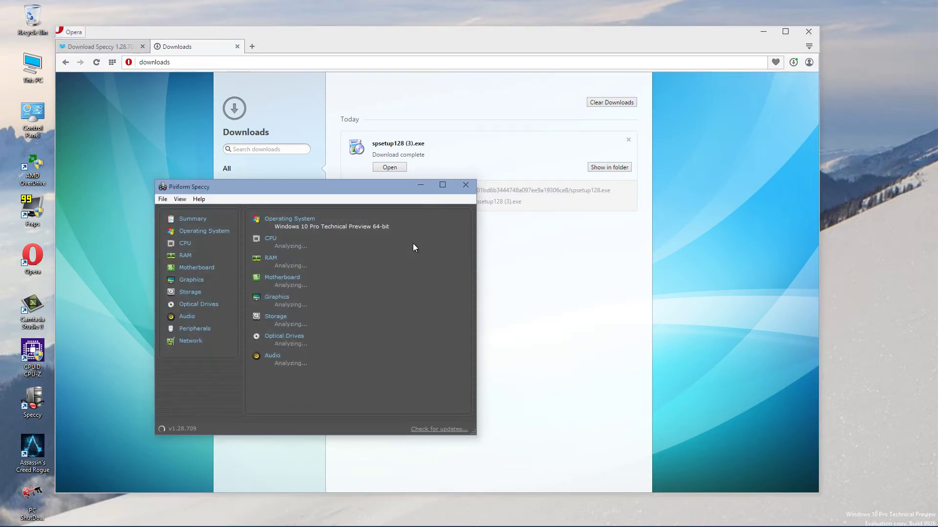
left_click_drag(304, 194, 423, 172)
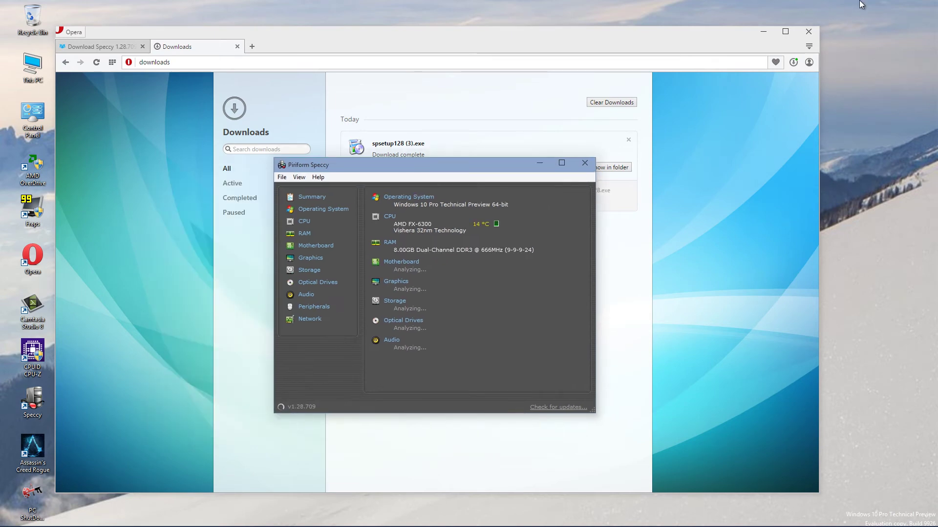
left_click(808, 31)
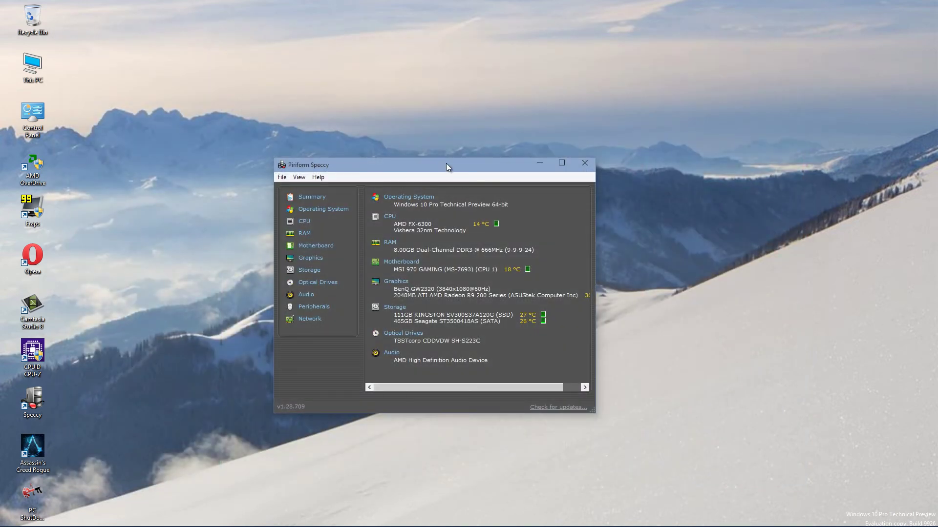
left_click_drag(447, 163, 498, 113)
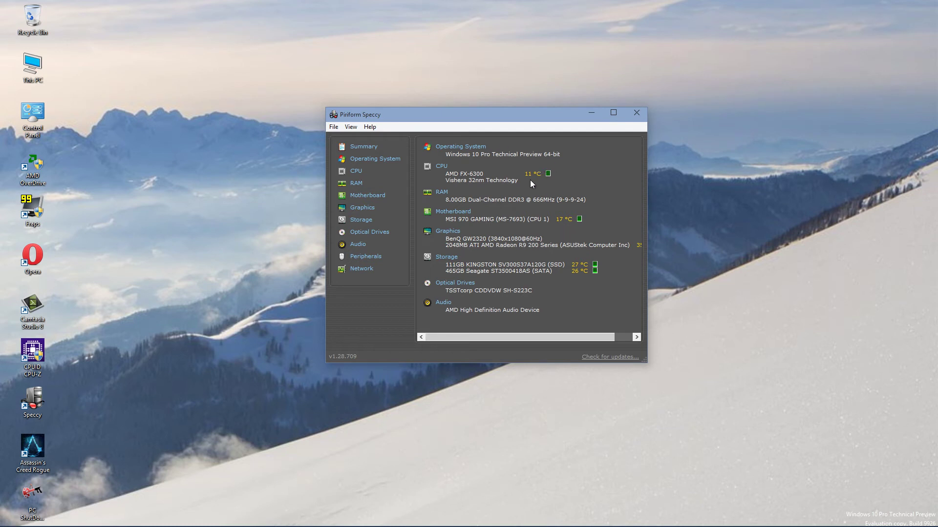
Browse the Operating System details page to the bottom.
left_click(369, 160)
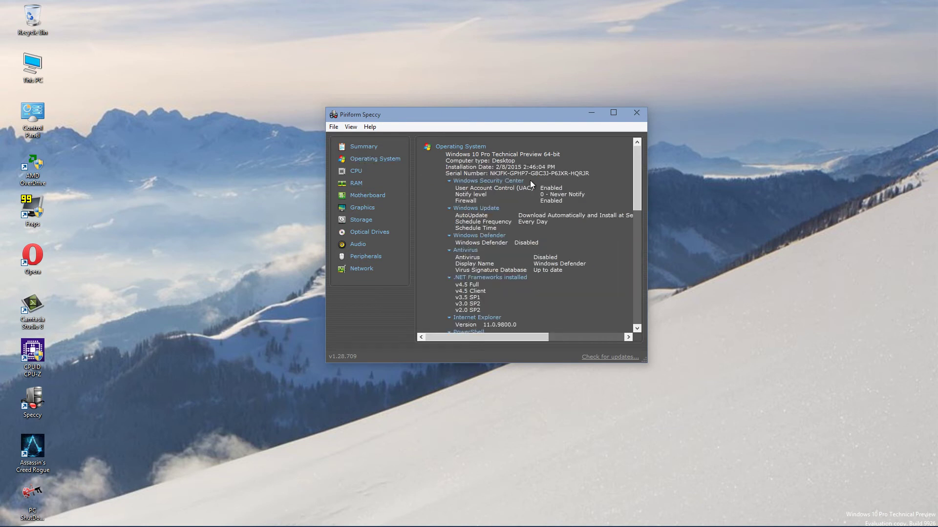
scroll(486, 195, "down", 1)
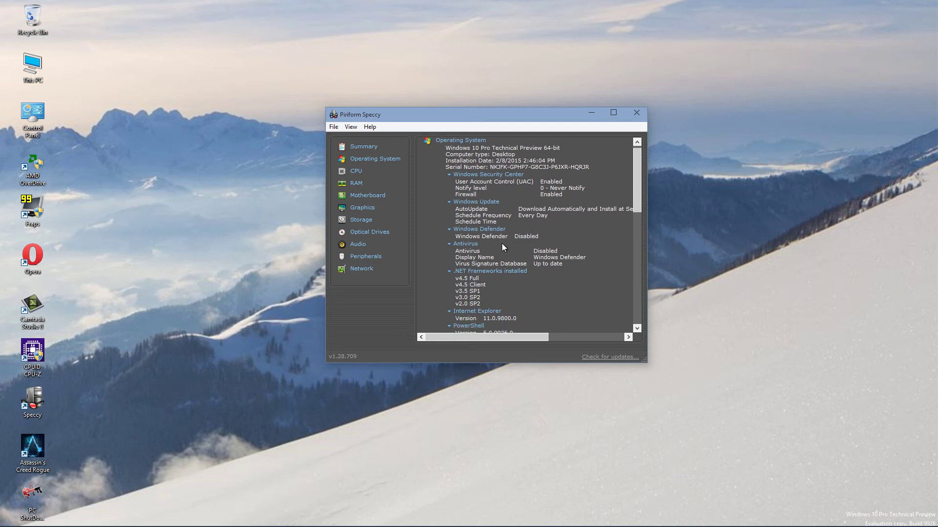
scroll(489, 257, "down", 3)
scroll(507, 266, "down", 2)
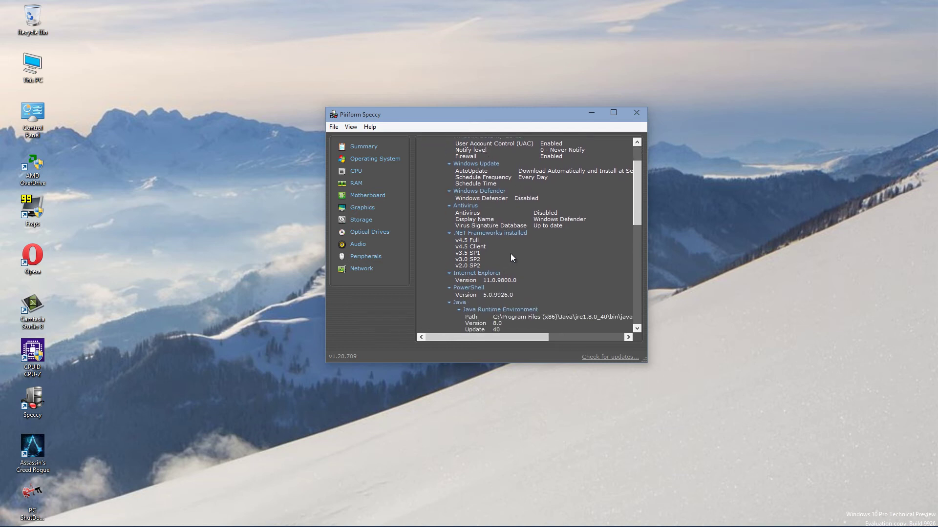
scroll(511, 254, "down", 3)
scroll(499, 239, "down", 4)
scroll(507, 218, "down", 3)
scroll(469, 210, "down", 3)
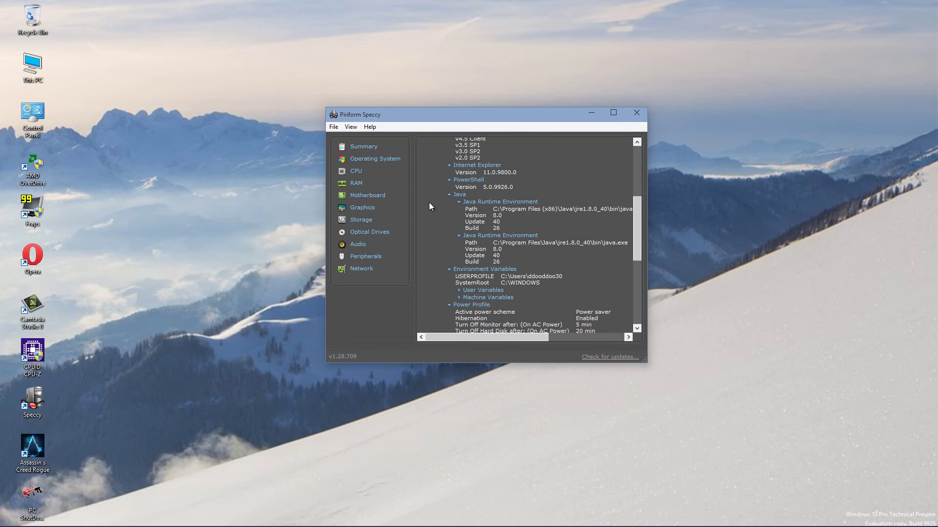
Review the AMD FX-6300 CPU page, including caches and per-core speeds.
left_click(356, 172)
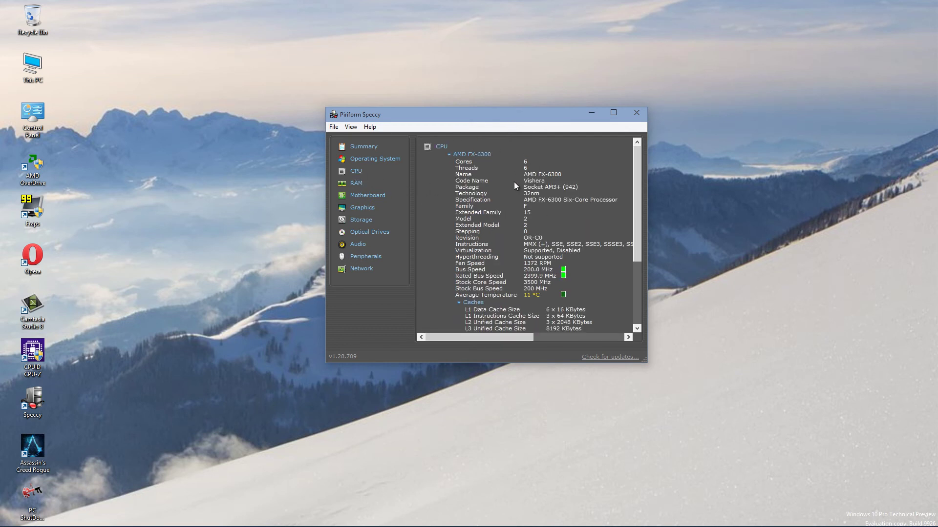
scroll(496, 224, "down", 1)
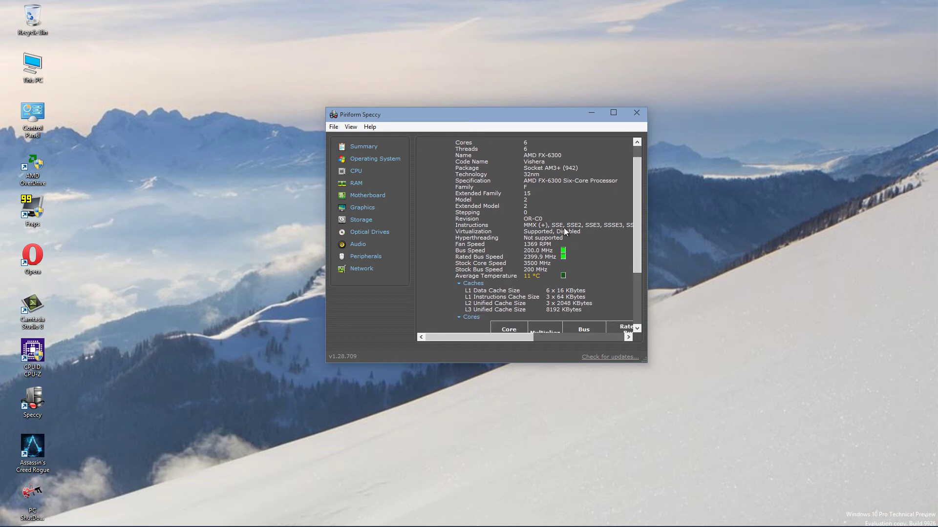
scroll(543, 285, "down", 1)
scroll(537, 264, "down", 1)
scroll(534, 239, "down", 1)
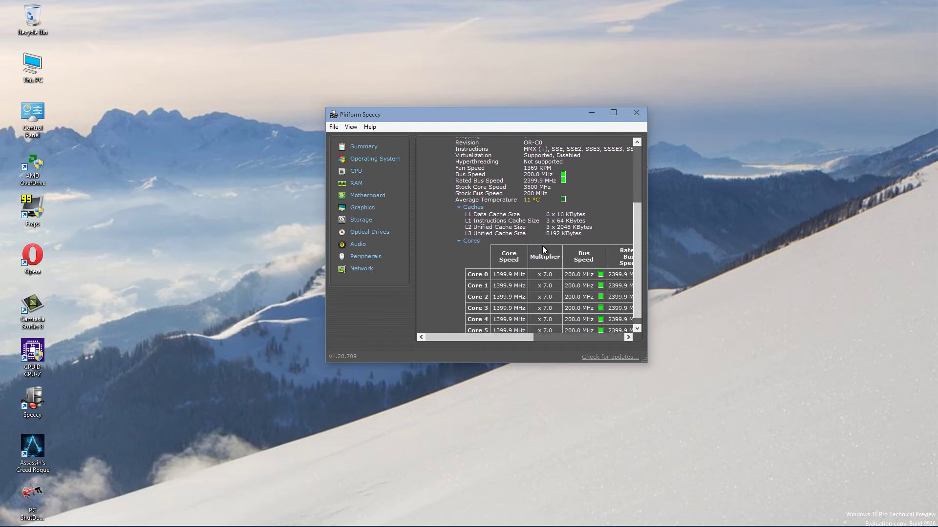
scroll(527, 263, "down", 1)
mouse_move(476, 339)
left_mouse_down()
mouse_move(567, 331)
mouse_move(469, 332)
left_mouse_up()
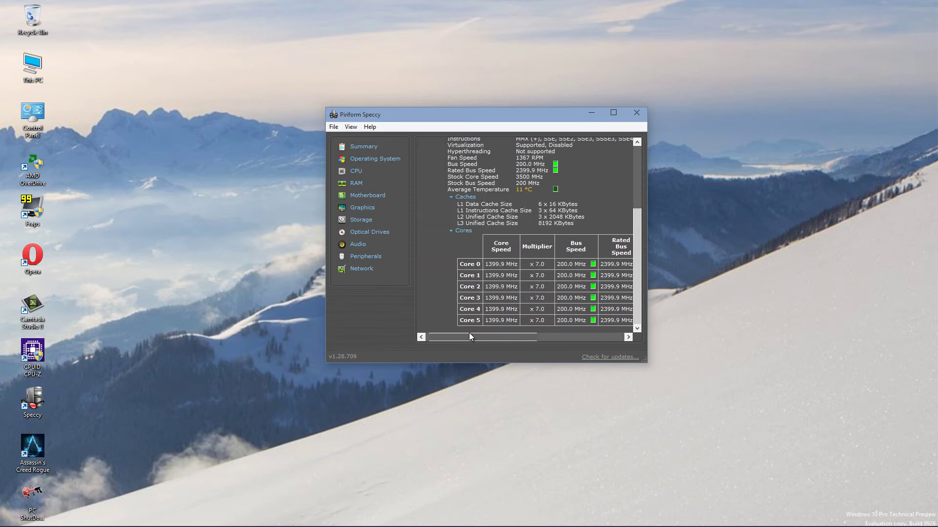
View the RAM page, then the motherboard's BIOS, voltage and PCI details.
left_click(355, 186)
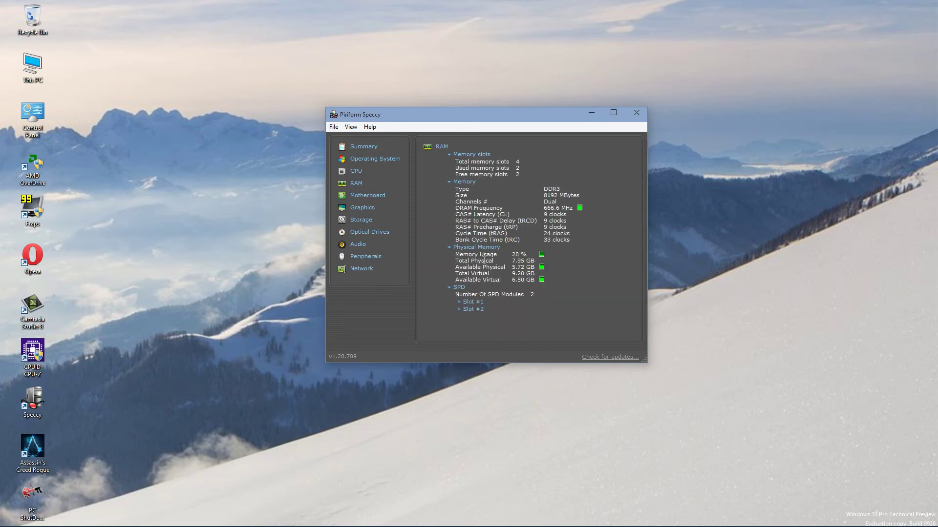
left_click(367, 197)
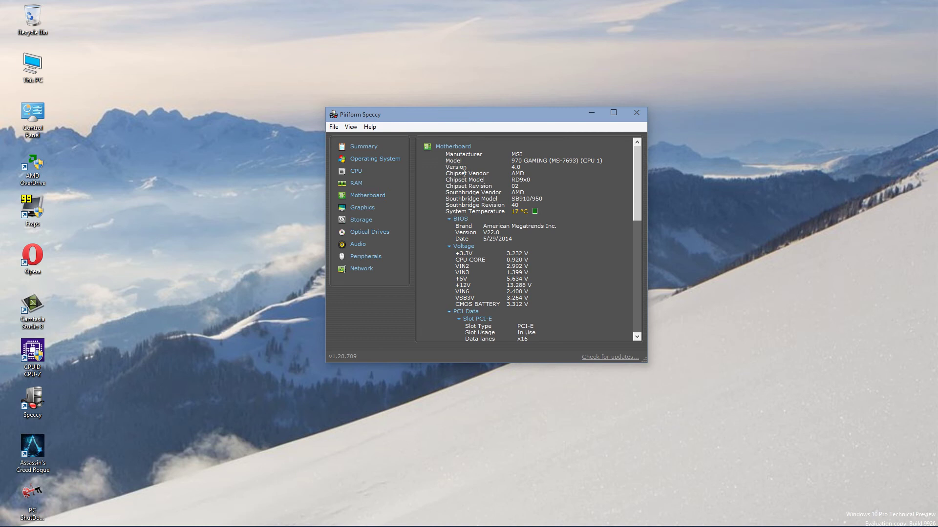
scroll(507, 186, "down", 1)
scroll(488, 224, "down", 1)
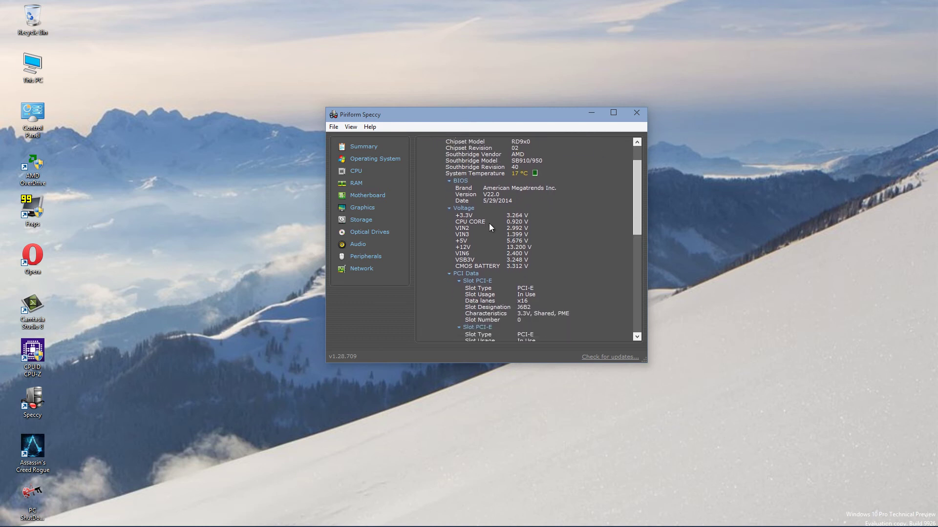
scroll(474, 258, "down", 1)
scroll(476, 161, "down", 1)
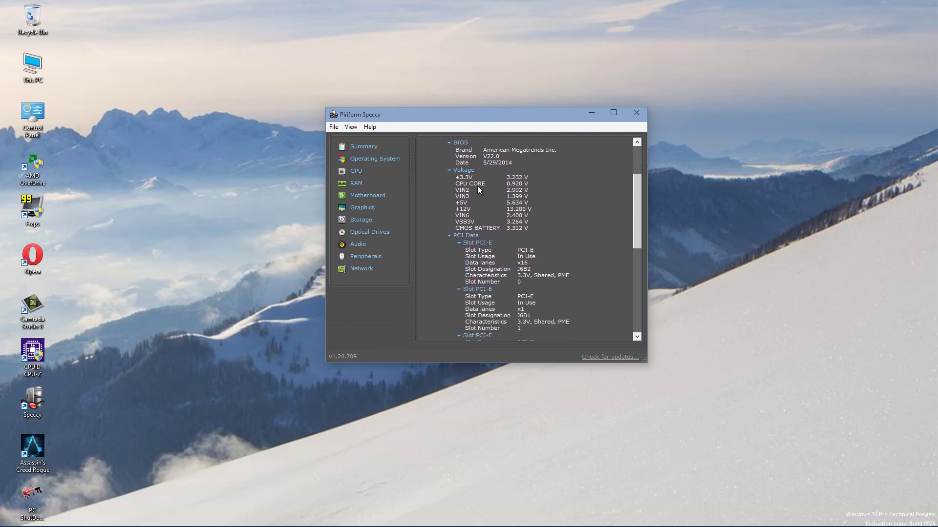
scroll(537, 265, "down", 1)
scroll(527, 259, "down", 1)
scroll(526, 259, "down", 1)
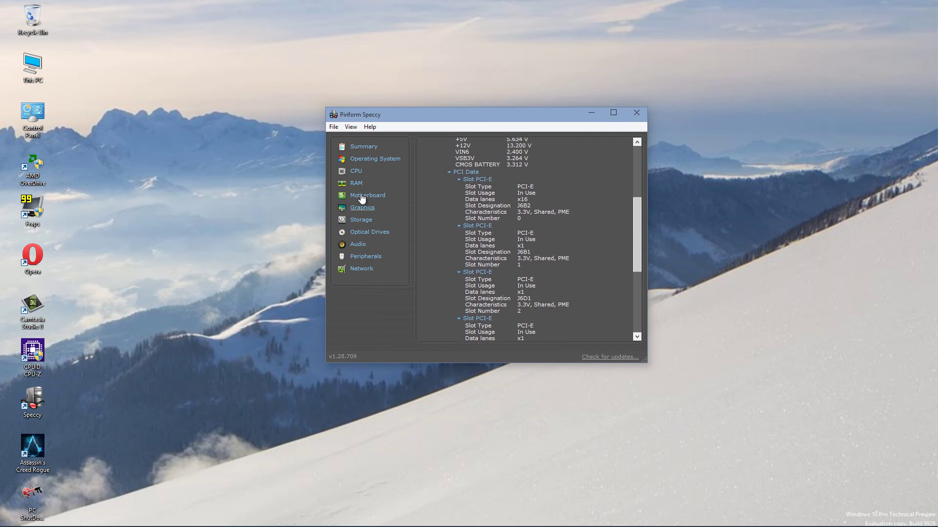
Check the Graphics page for the BenQ GW2320 monitor and Radeon R9 200 card.
left_click(364, 209)
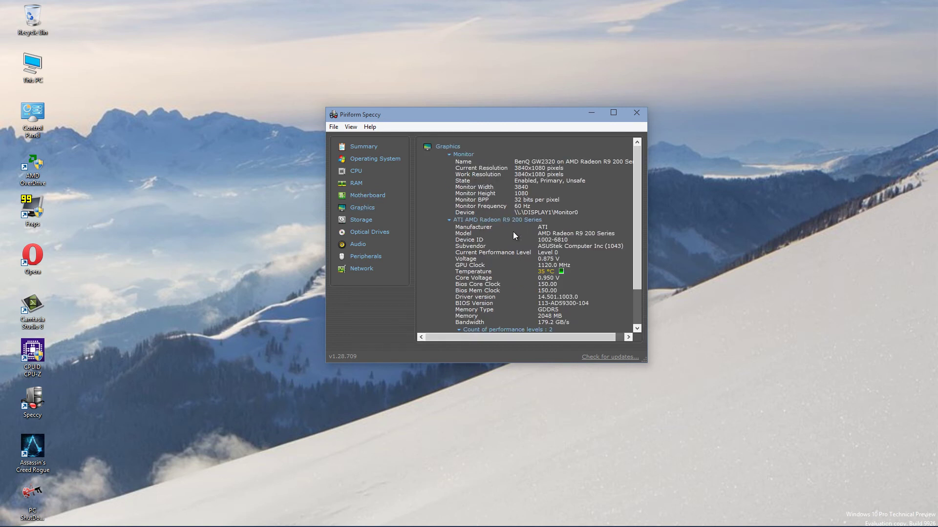
scroll(517, 249, "down", 3)
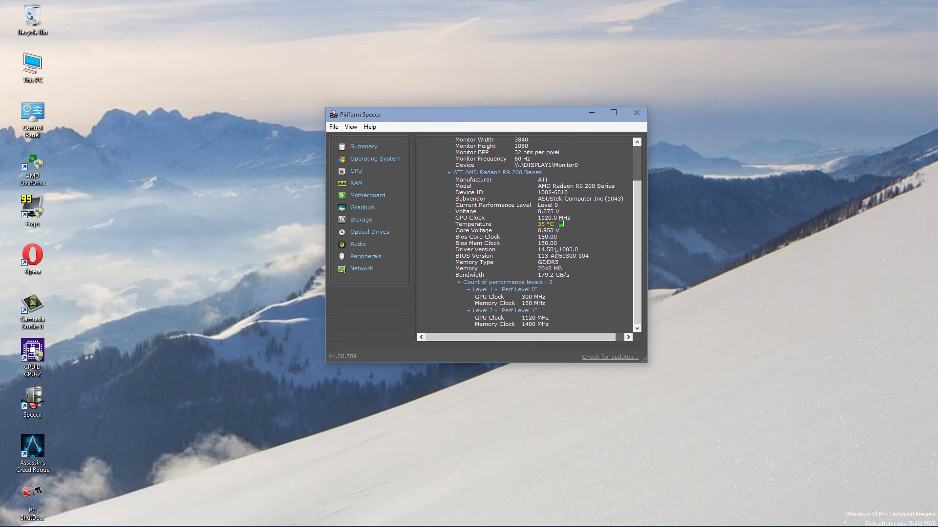
scroll(554, 278, "up", 3)
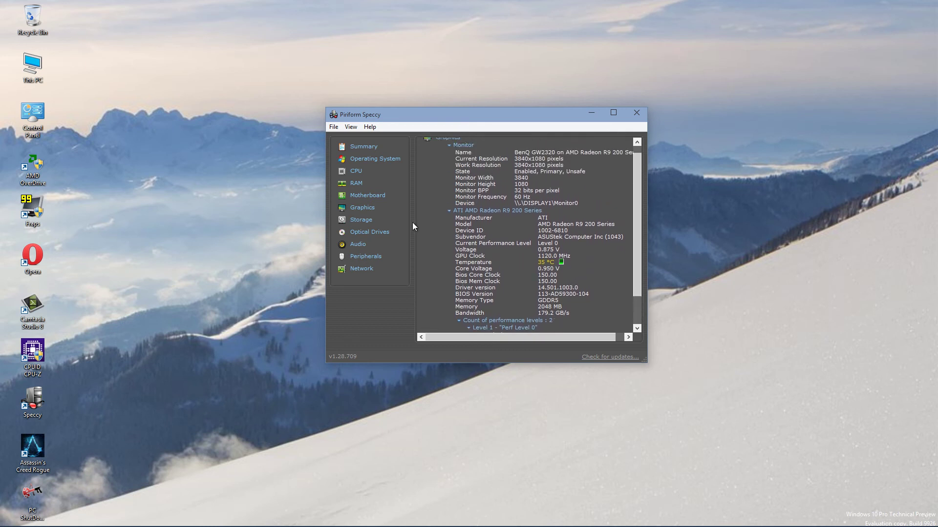
Review both storage drives' details, then the Optical Drives and Audio pages.
left_click(361, 220)
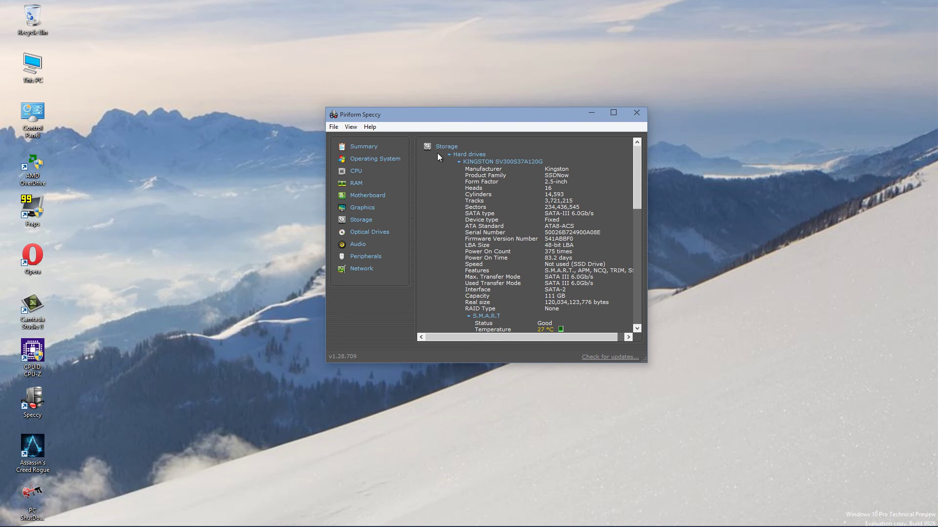
scroll(479, 171, "down", 2)
scroll(493, 186, "down", 2)
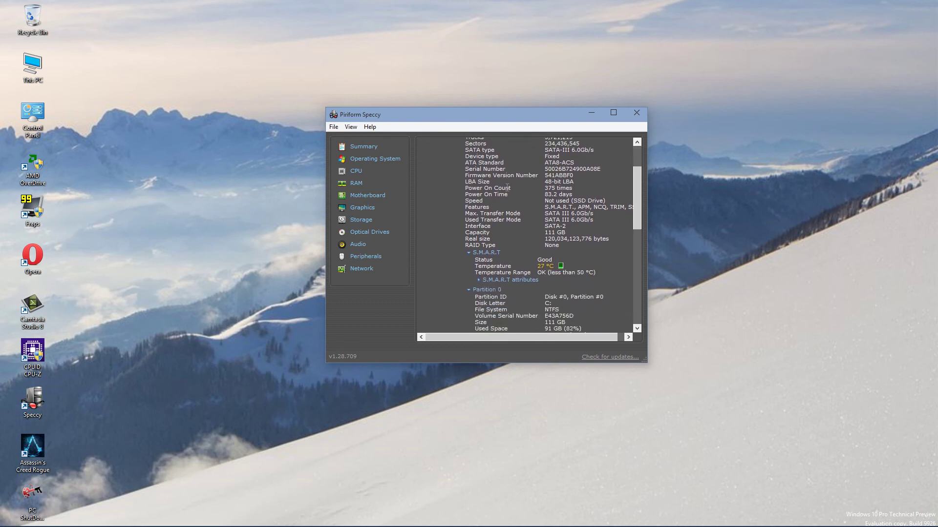
scroll(505, 195, "down", 2)
scroll(505, 194, "down", 2)
scroll(512, 224, "down", 2)
scroll(513, 205, "down", 2)
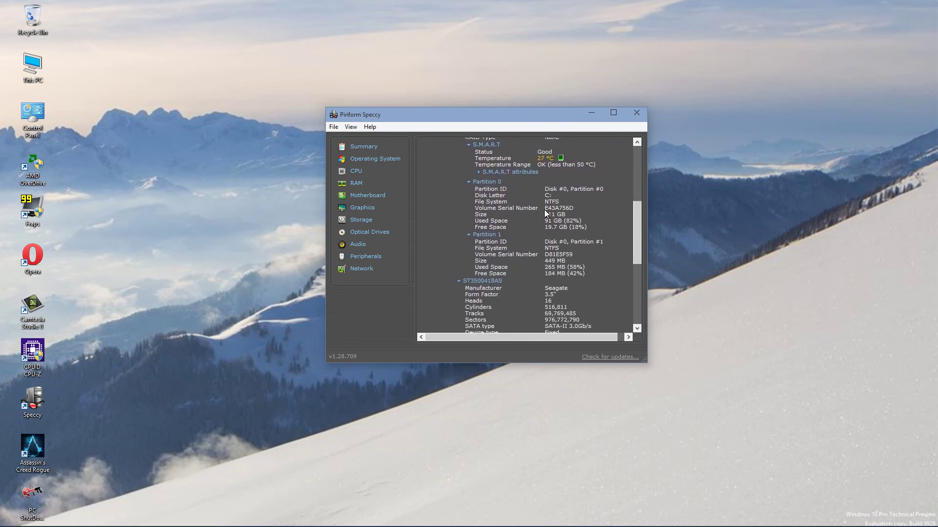
scroll(544, 210, "down", 2)
scroll(536, 235, "down", 2)
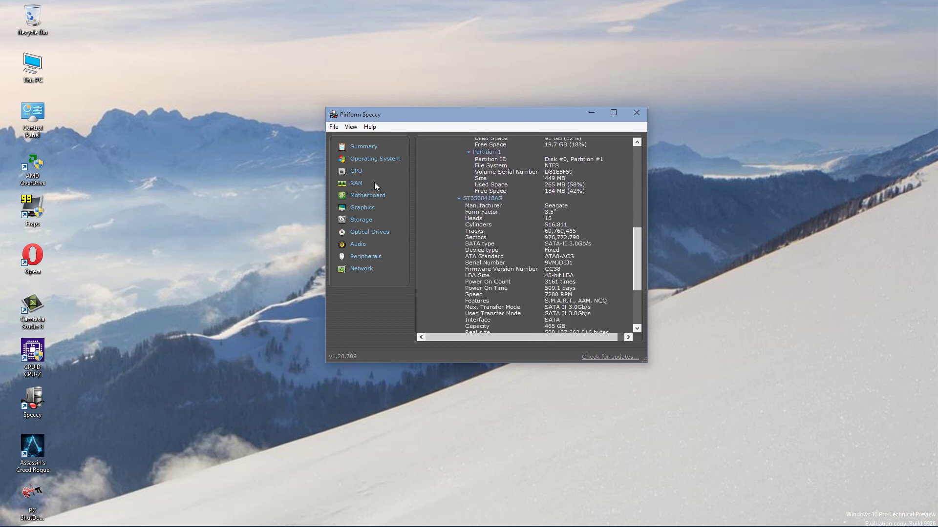
left_click(367, 233)
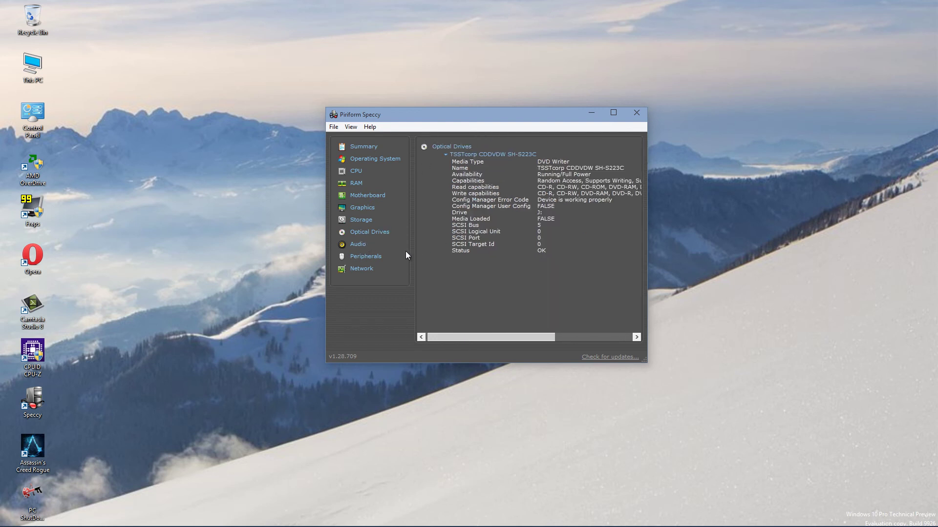
left_click(362, 244)
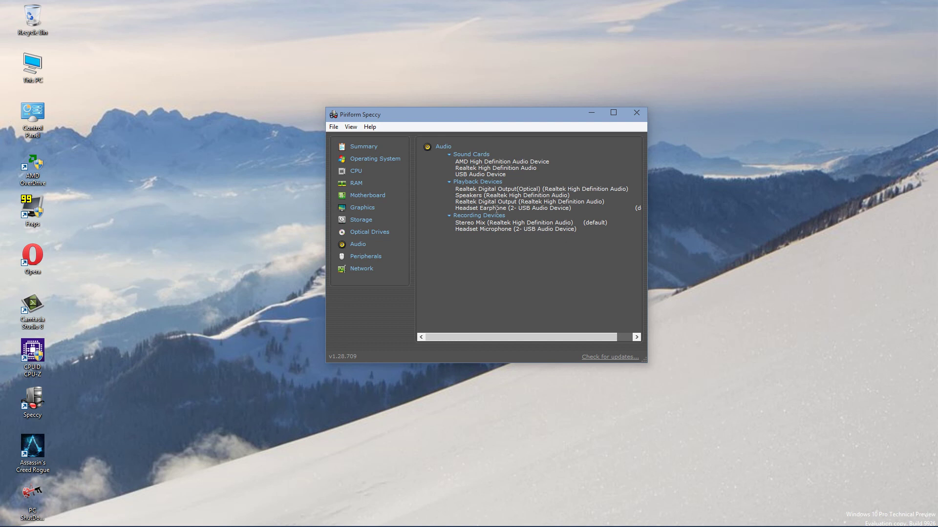
Scroll through the Peripherals list: keyboard, mice, card readers and printers.
left_click(366, 257)
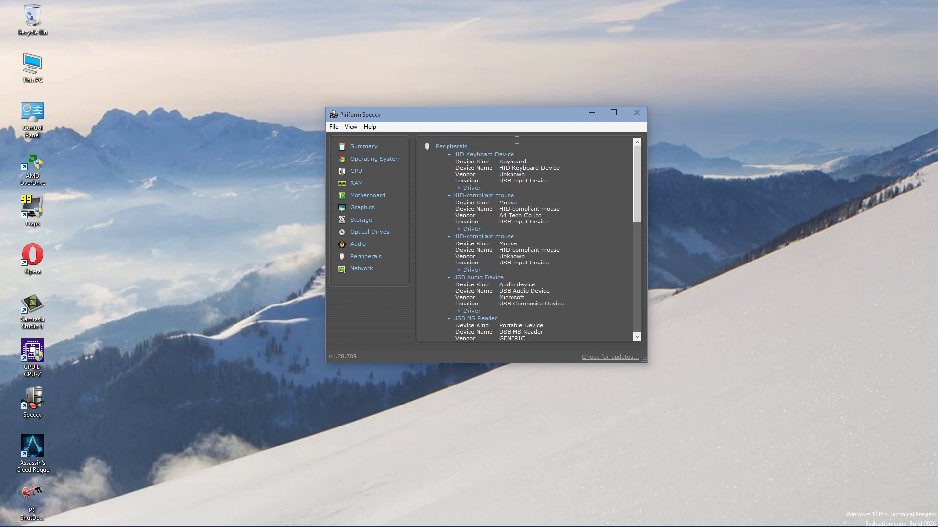
scroll(557, 166, "down", 1)
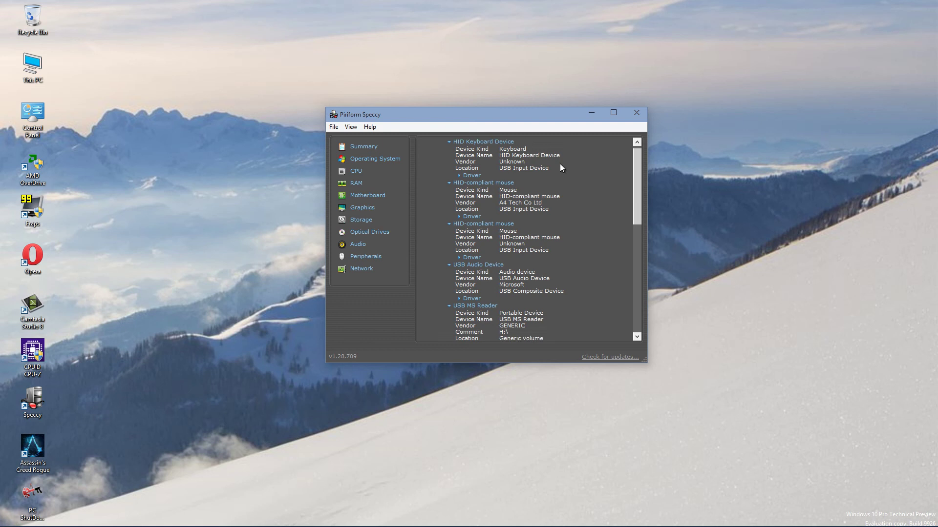
scroll(566, 186, "down", 2)
scroll(579, 201, "down", 1)
scroll(578, 200, "down", 2)
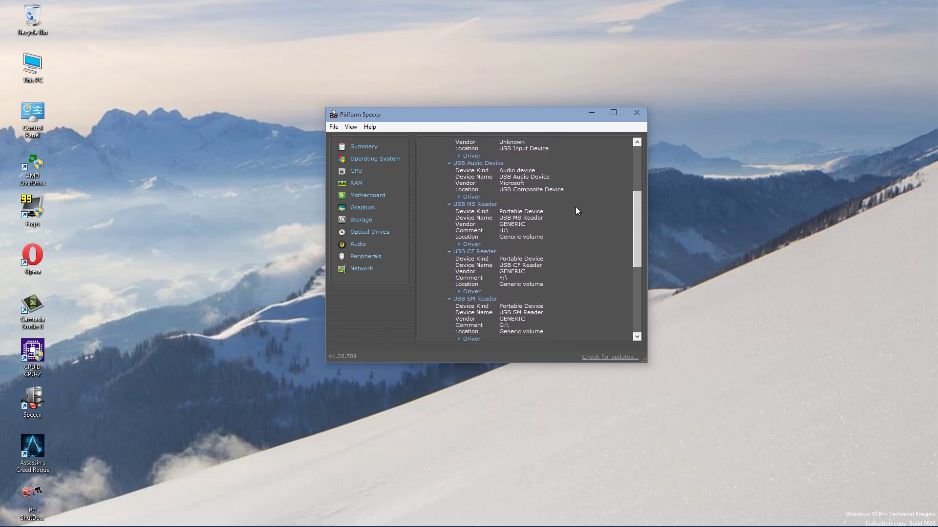
scroll(574, 209, "down", 2)
scroll(569, 210, "down", 3)
scroll(566, 217, "down", 2)
scroll(565, 223, "down", 2)
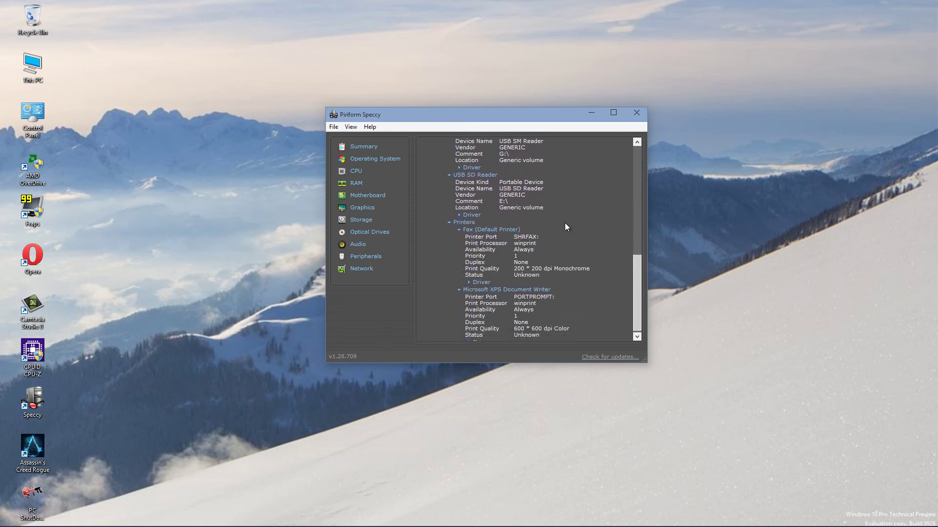
Return to the top of the Peripherals list.
scroll(567, 220, "up", 2)
scroll(571, 213, "up", 2)
scroll(573, 212, "up", 2)
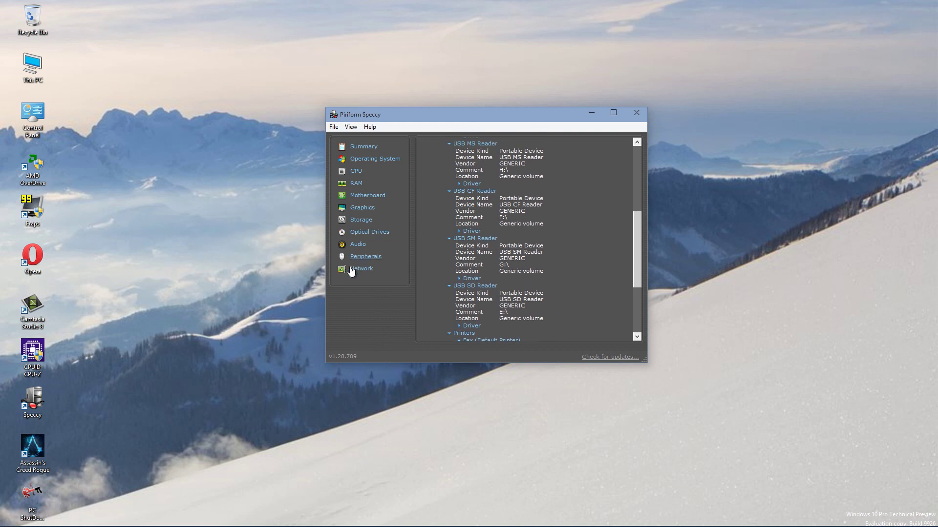
scroll(560, 282, "up", 2)
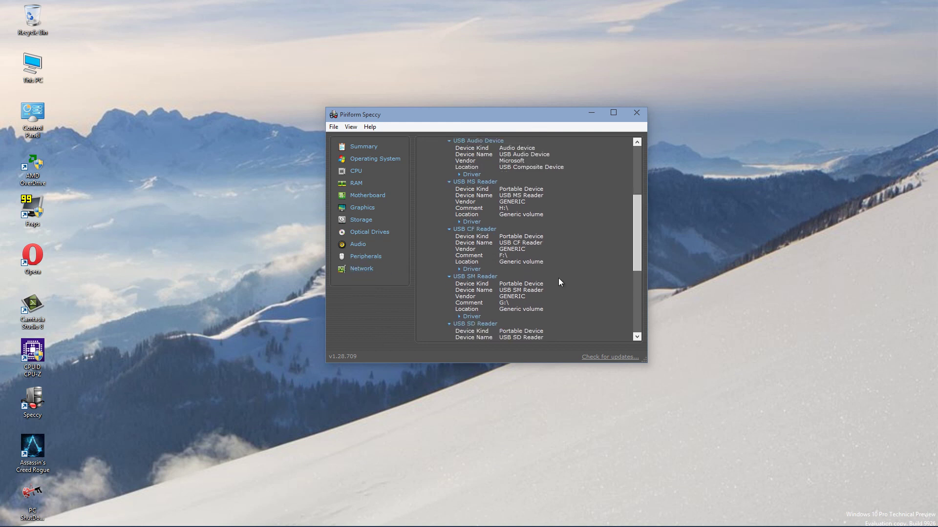
scroll(554, 279, "up", 3)
scroll(550, 280, "up", 2)
scroll(551, 279, "up", 2)
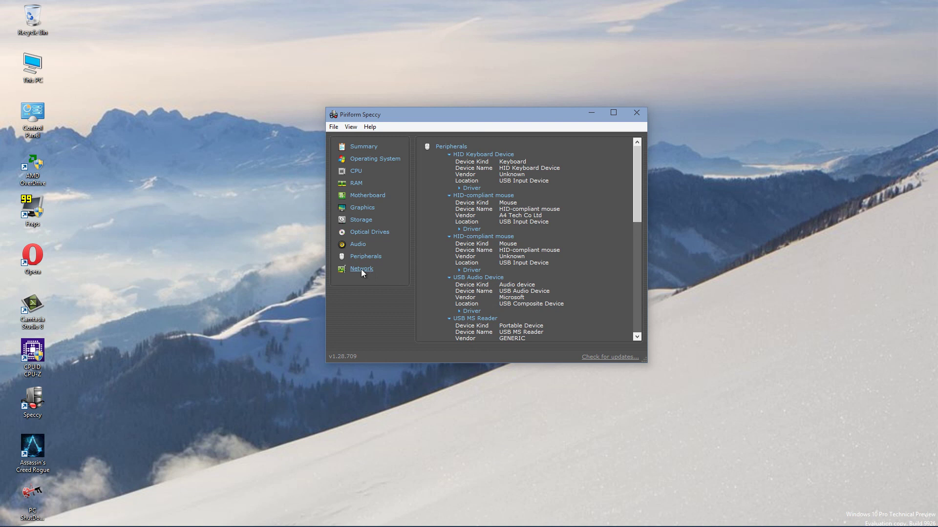
left_click(637, 113)
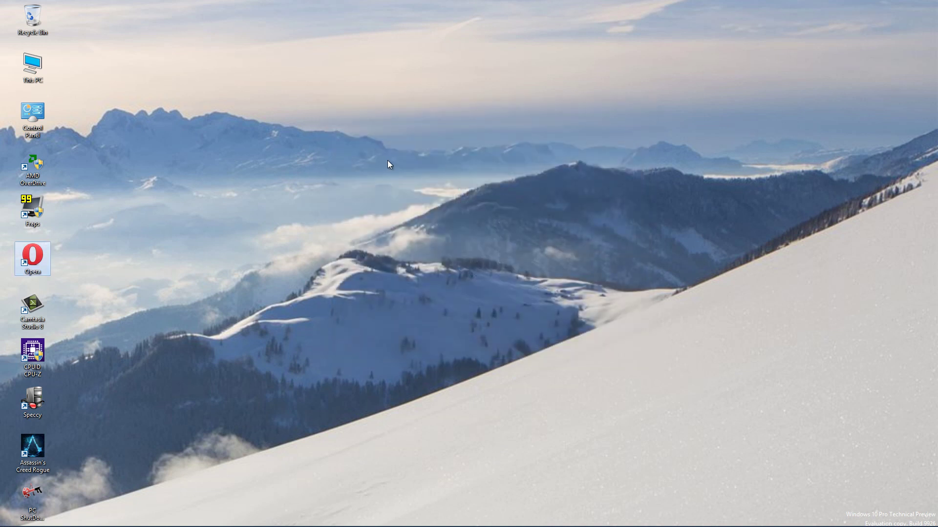